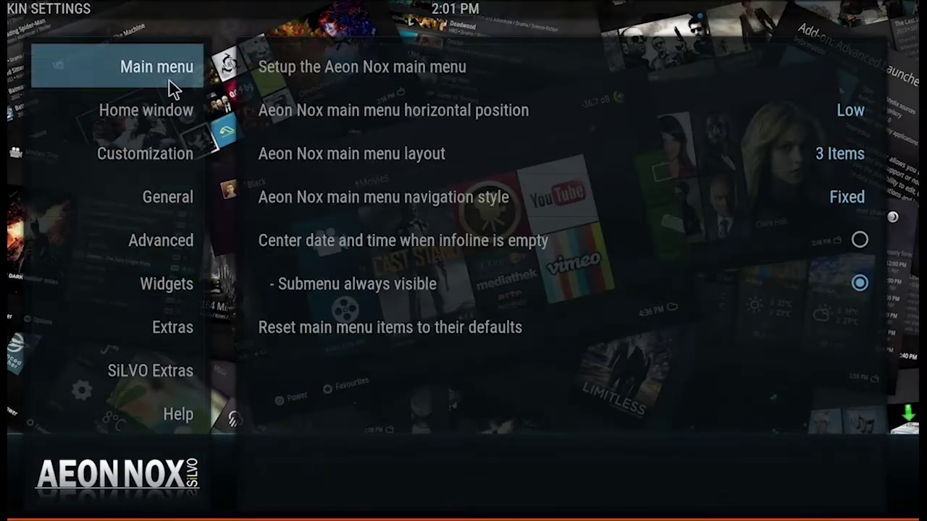
- In the Aeon Nox main menu customizer, open the MOVIES submenu item list
click(398, 70)
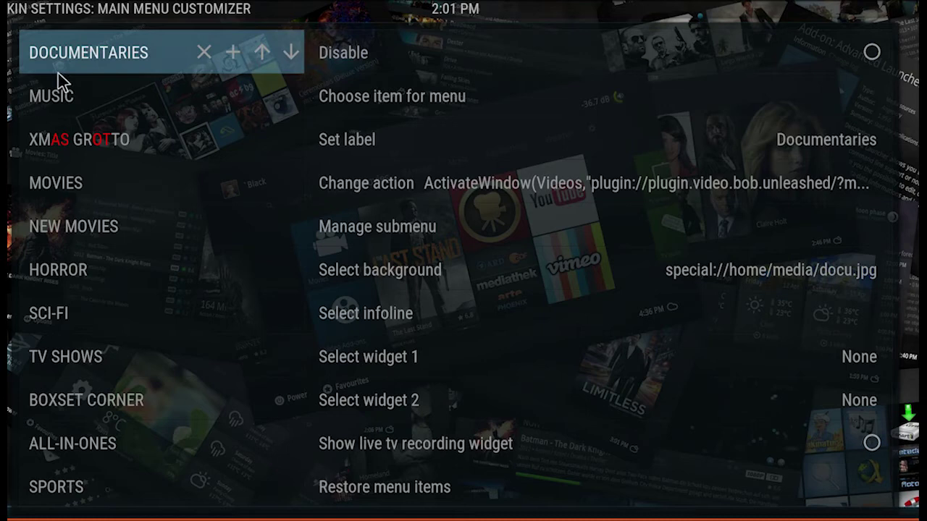
scroll(58, 73, down, 3)
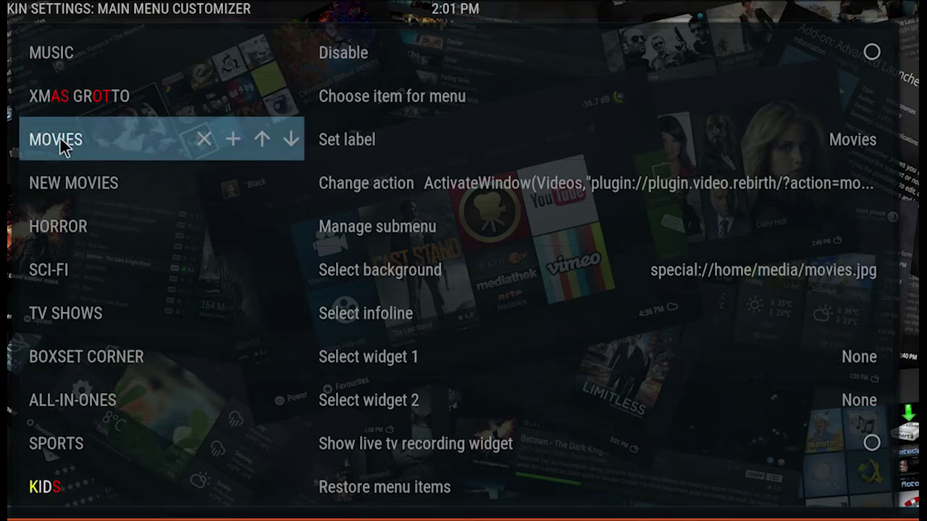
click(459, 223)
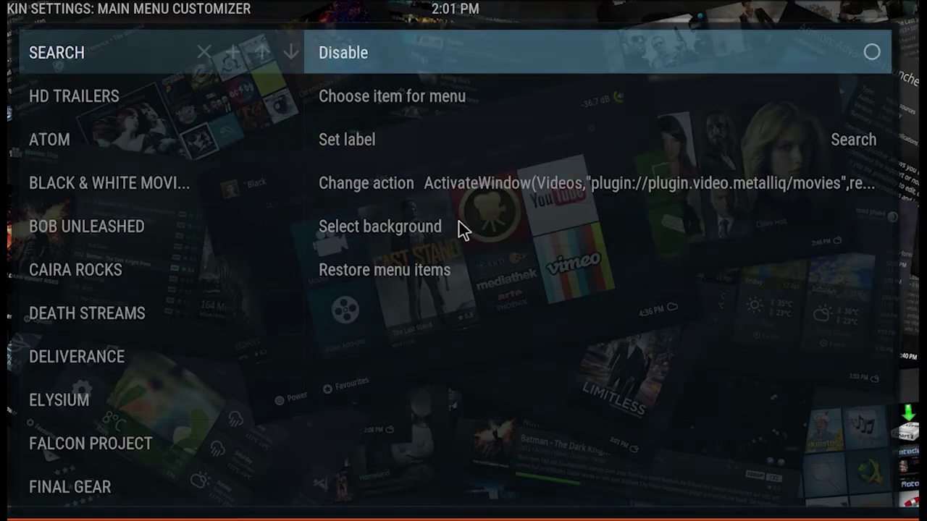
scroll(127, 217, down, 6)
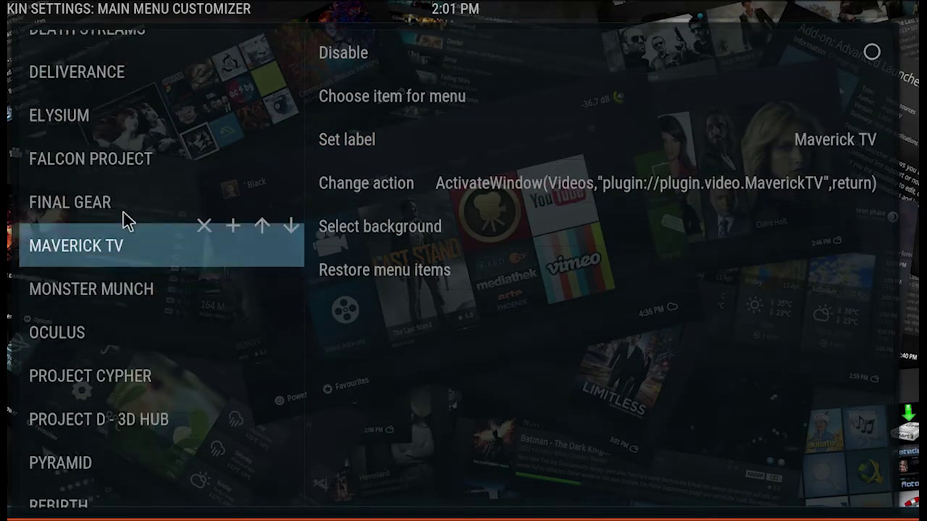
scroll(124, 206, down, 1)
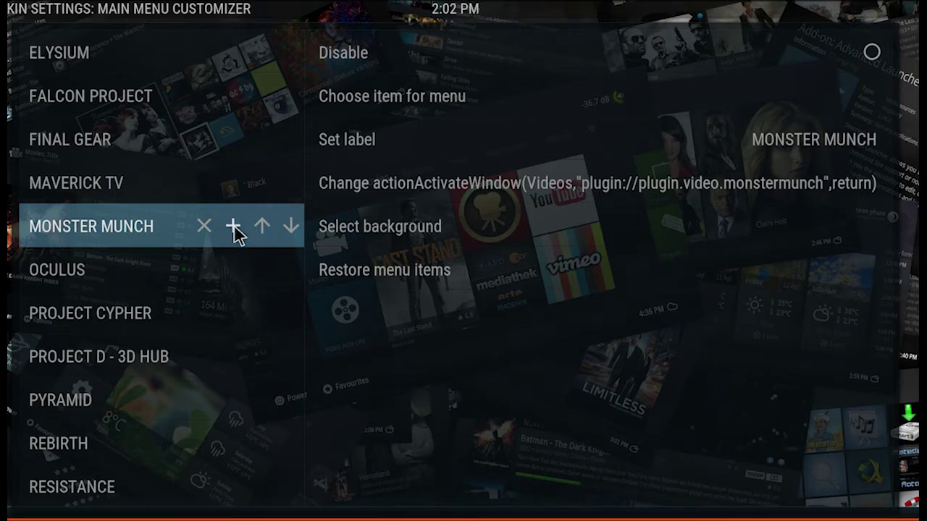
- Add a submenu item after MONSTER MUNCH that opens Neptune Rising's Movies section
click(234, 224)
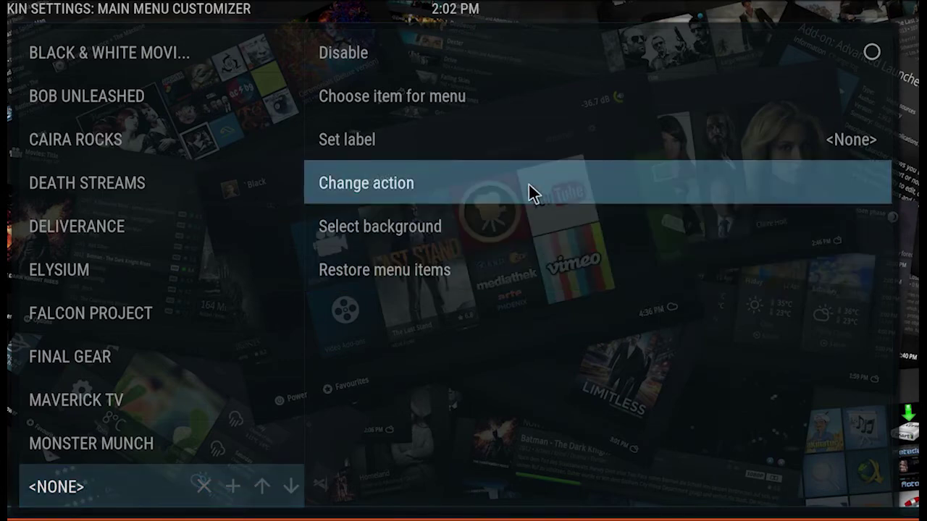
click(528, 182)
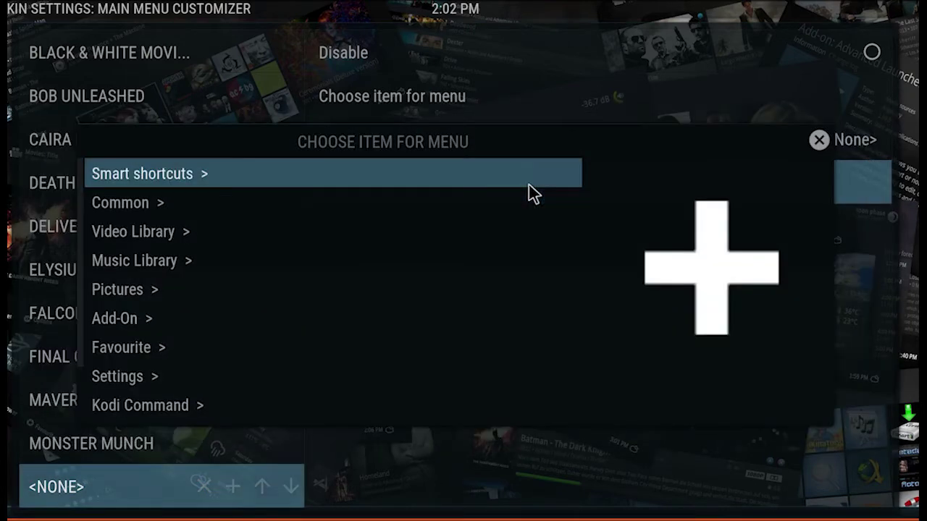
click(166, 319)
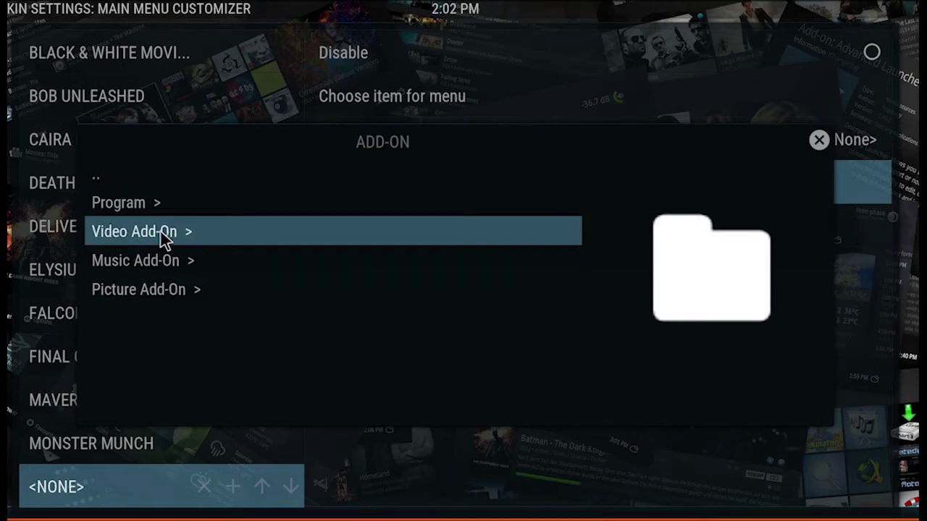
click(161, 231)
scroll(157, 239, down, 2)
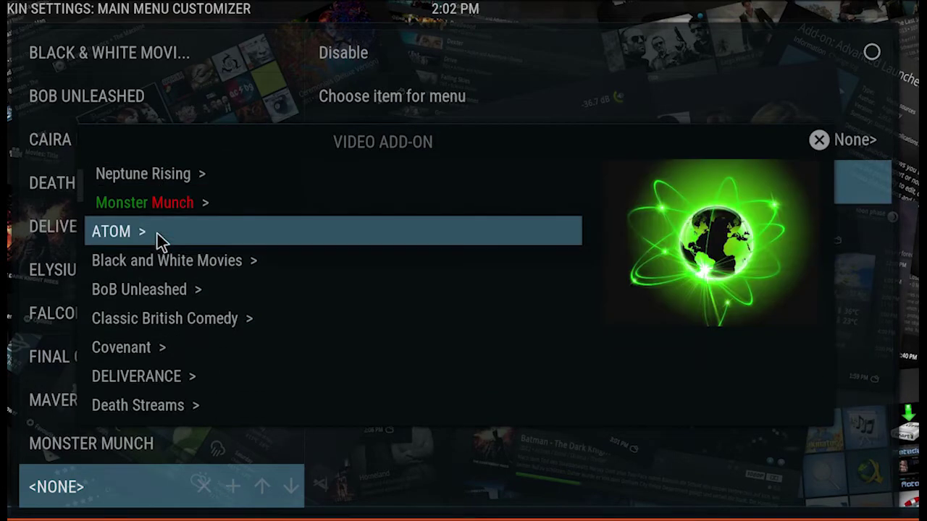
scroll(157, 239, up, 2)
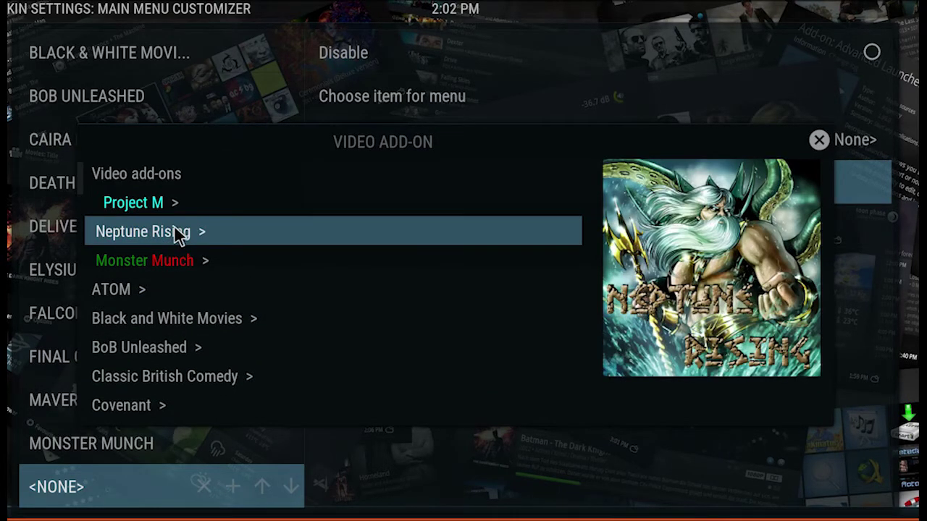
click(178, 233)
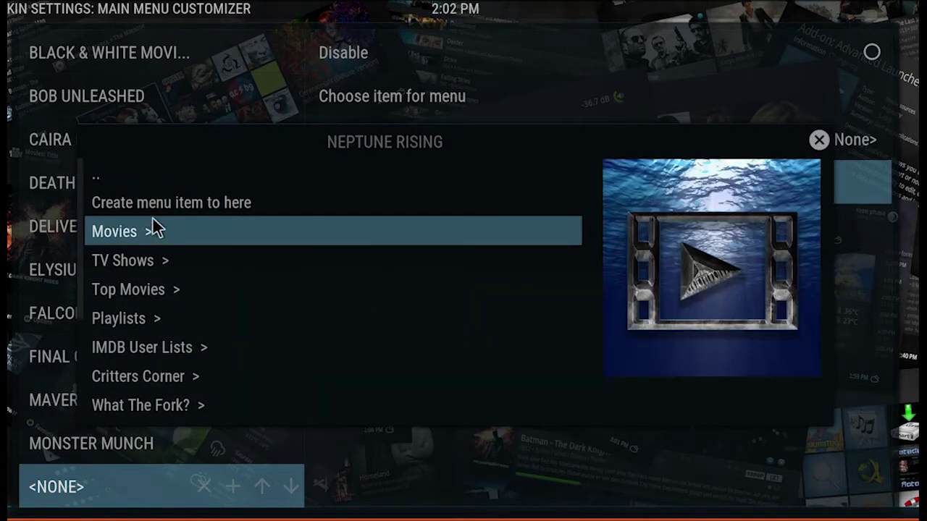
click(145, 232)
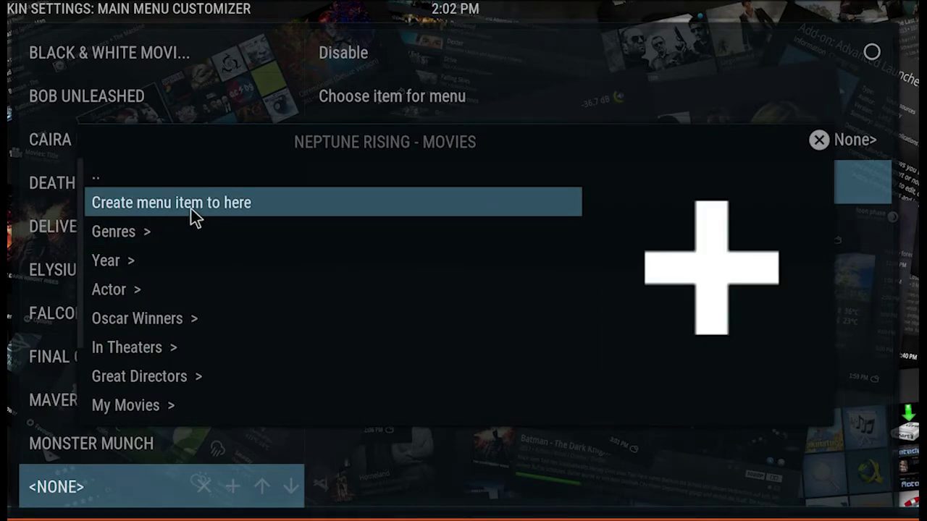
click(191, 209)
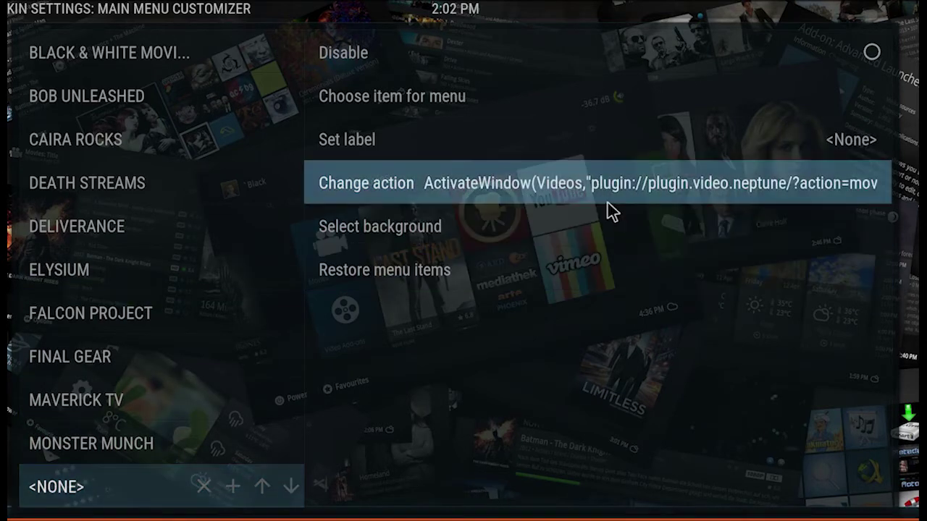
- Label the new Movies submenu item 'NEPTUNE RISING'
click(585, 155)
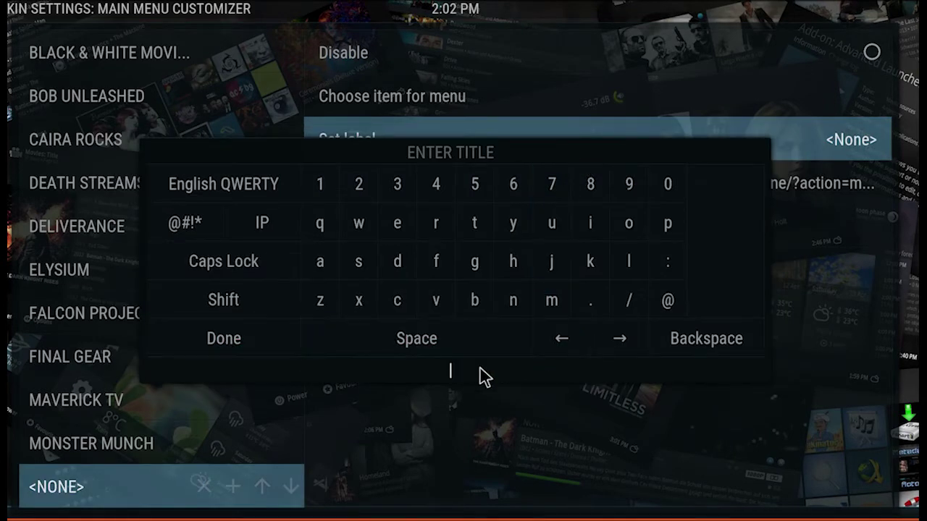
text(NE)
text(PTUNE)
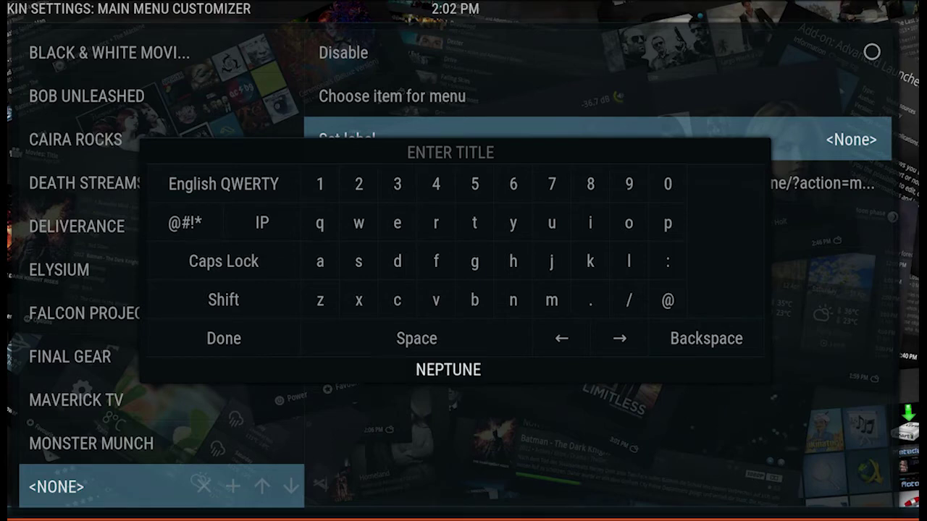
text( RISING)
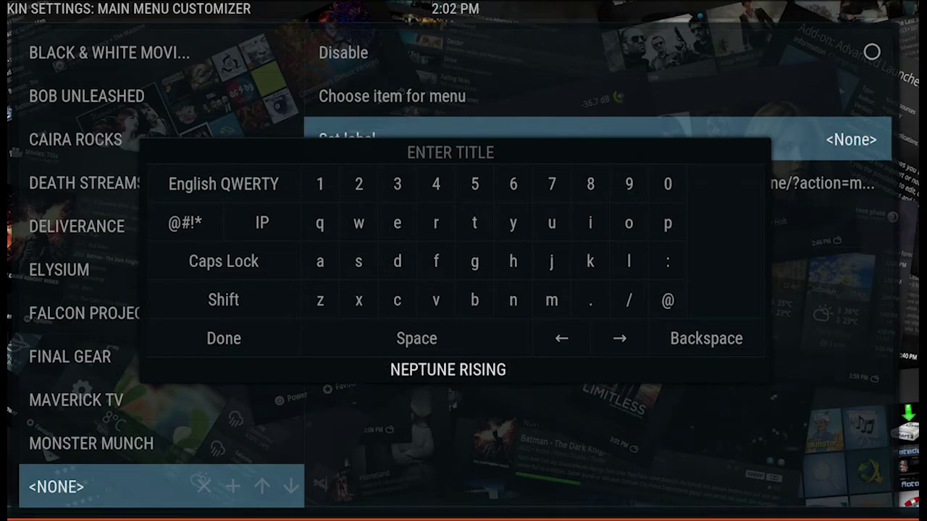
click(261, 344)
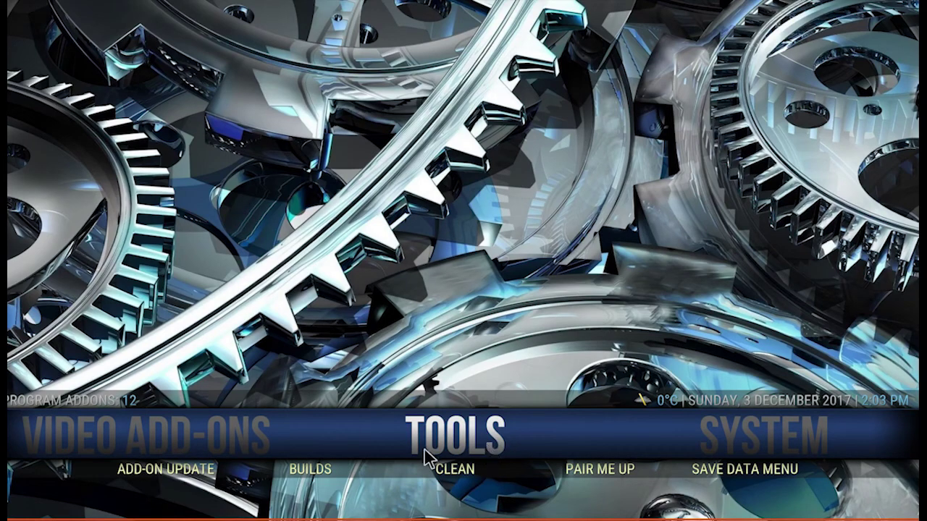
- From Aeon Nox skin settings, open the NEW MOVIES submenu item list in the customizer
scroll(391, 455, down, 1)
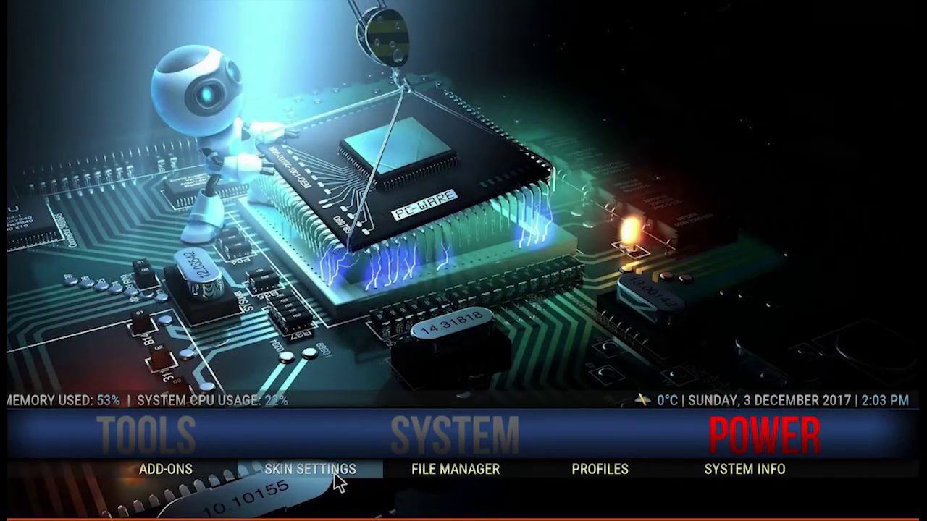
click(336, 483)
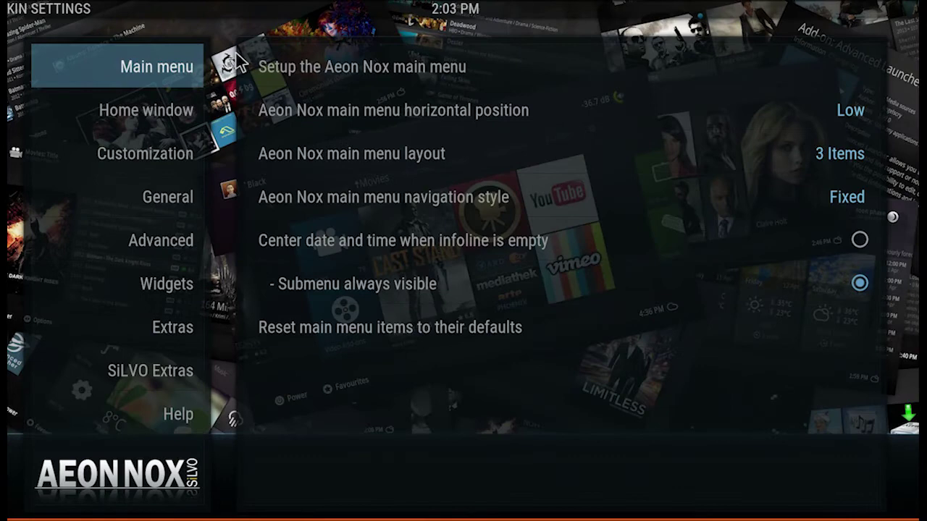
click(277, 56)
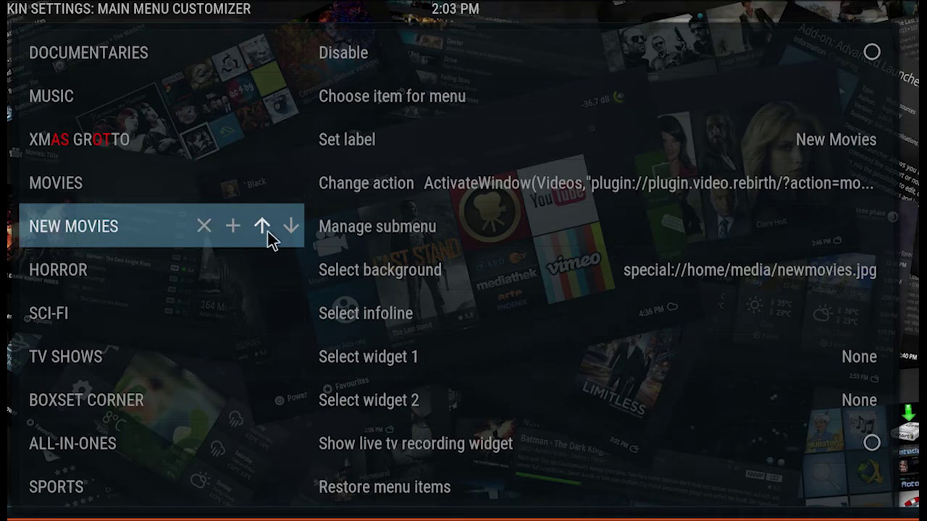
click(451, 227)
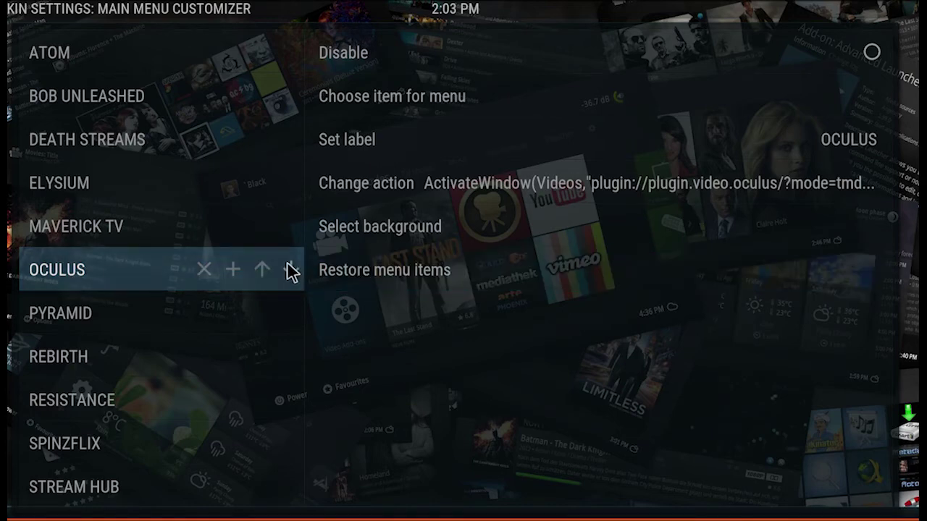
- Insert an item below OCULUS linked to Neptune Rising's Movies > In Theaters listing
click(233, 272)
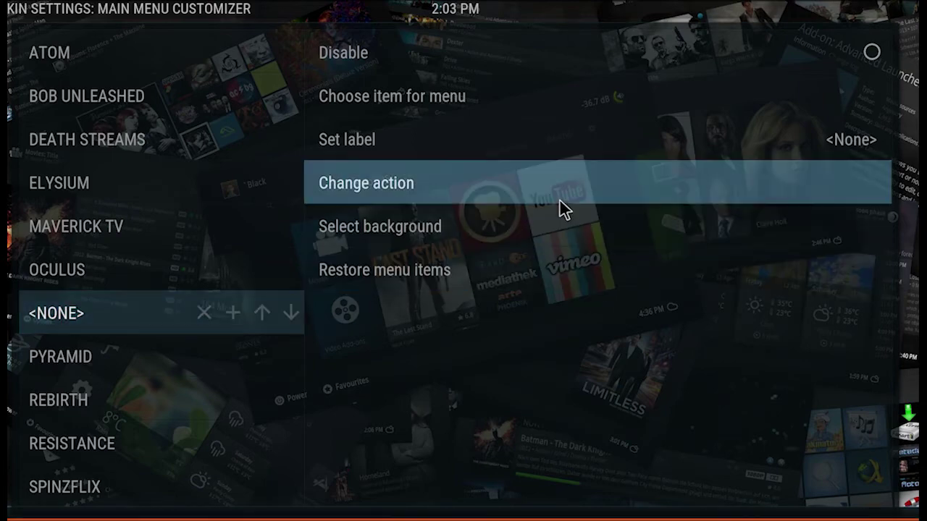
click(560, 200)
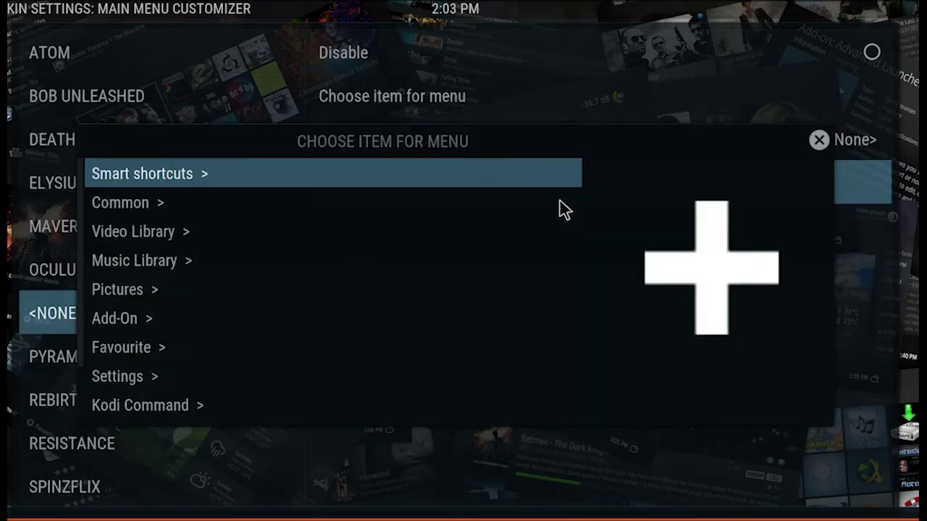
click(144, 320)
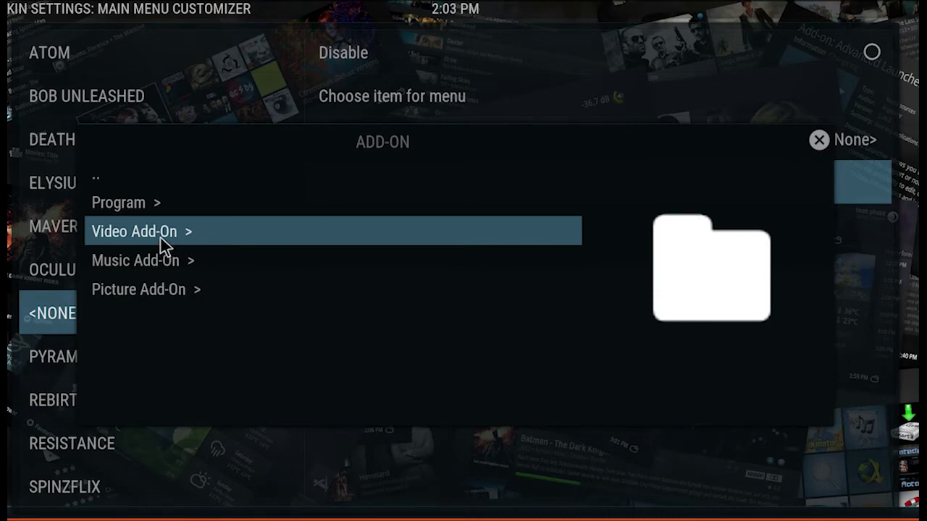
click(161, 238)
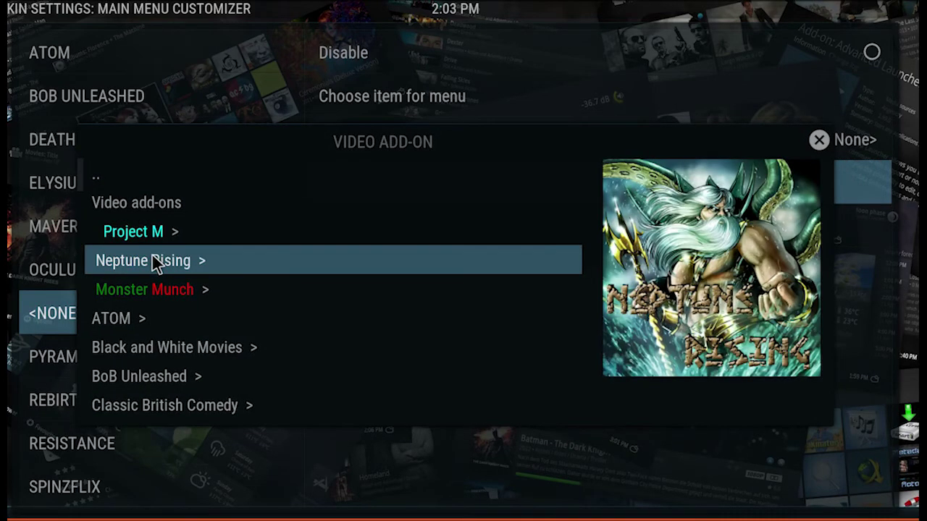
click(153, 258)
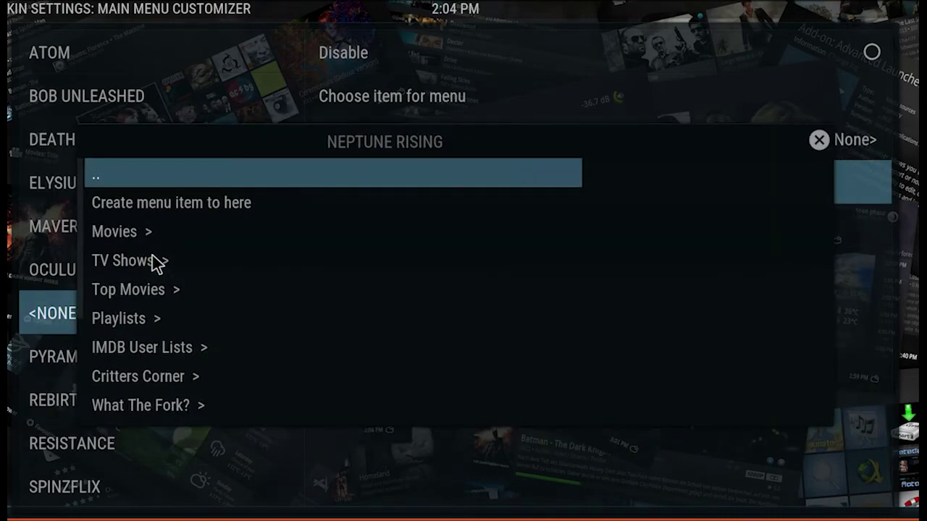
click(155, 241)
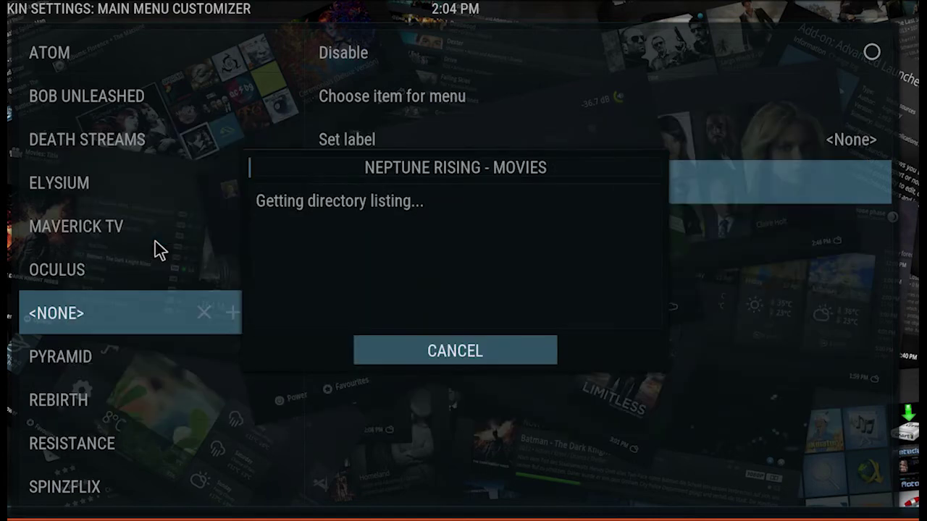
scroll(166, 257, down, 2)
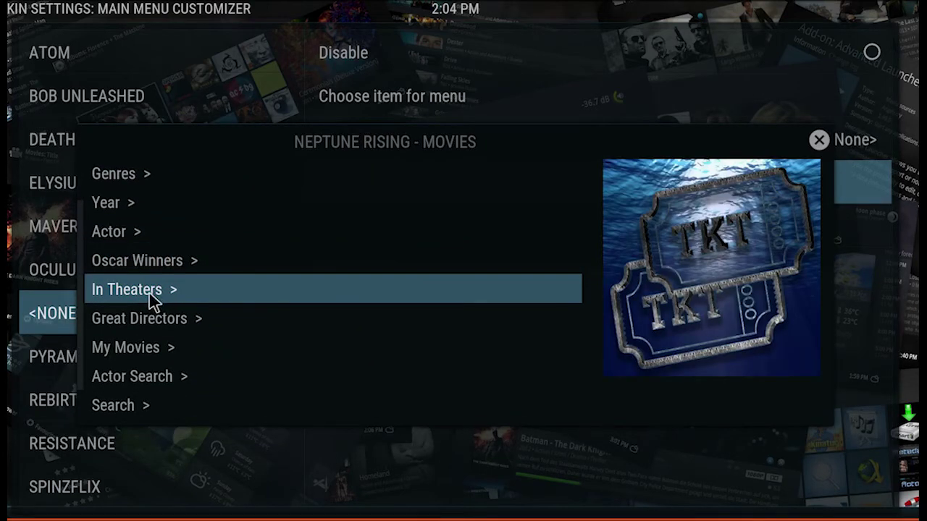
click(149, 293)
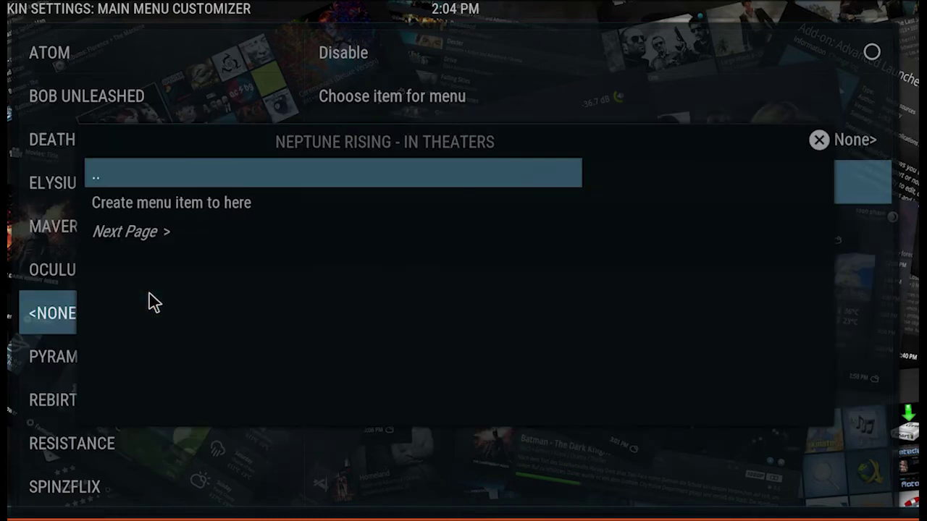
click(178, 202)
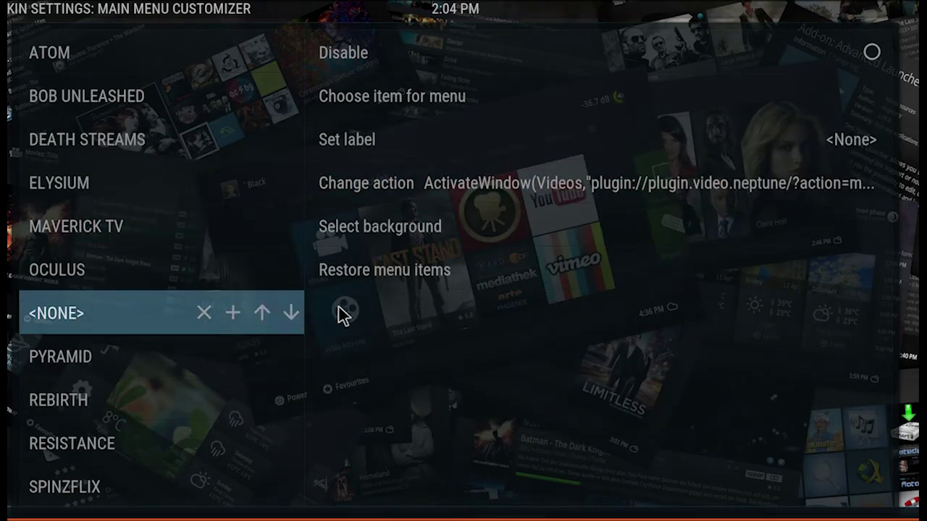
- Label the new New Movies submenu entry 'NEPTUNE RISING'
click(559, 157)
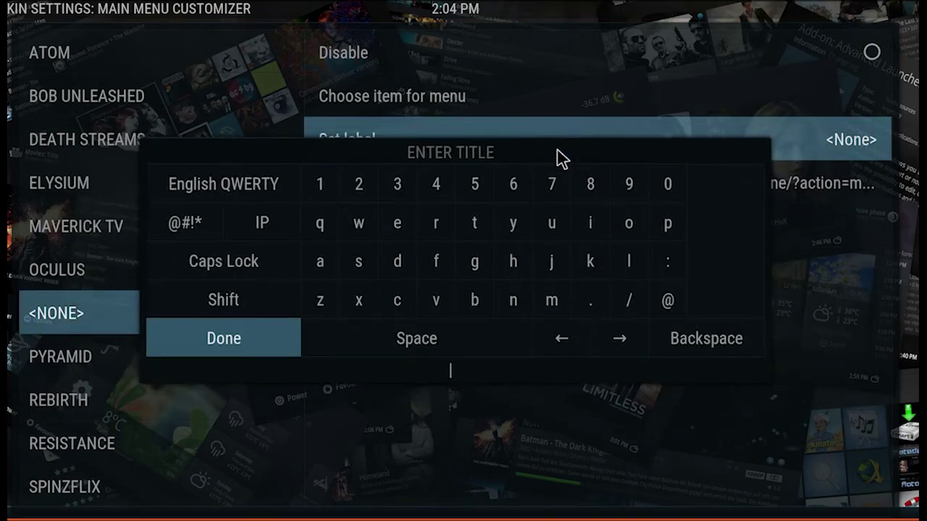
text(NEPTUN)
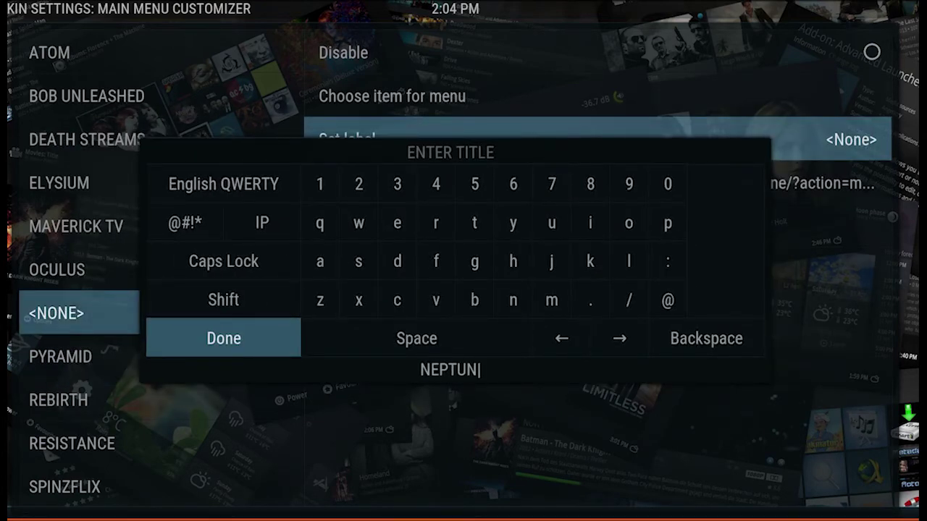
text(E RISING)
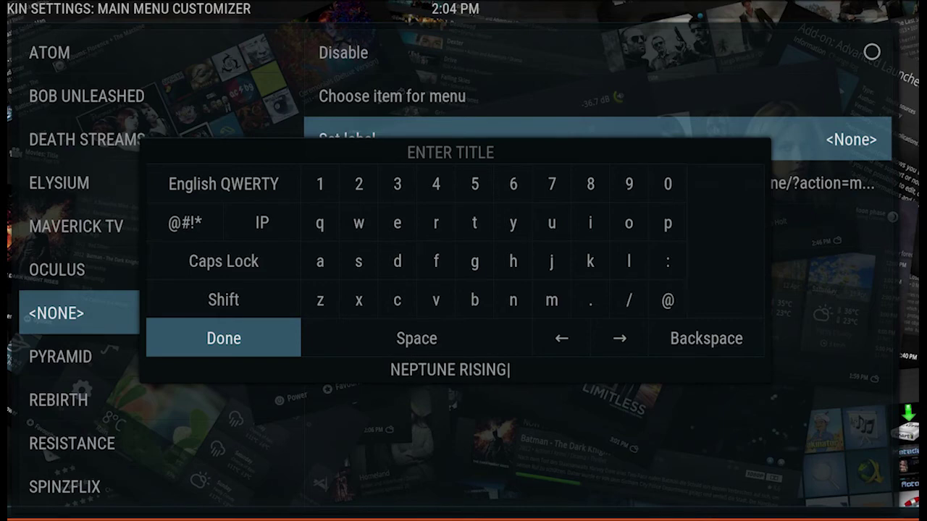
click(263, 325)
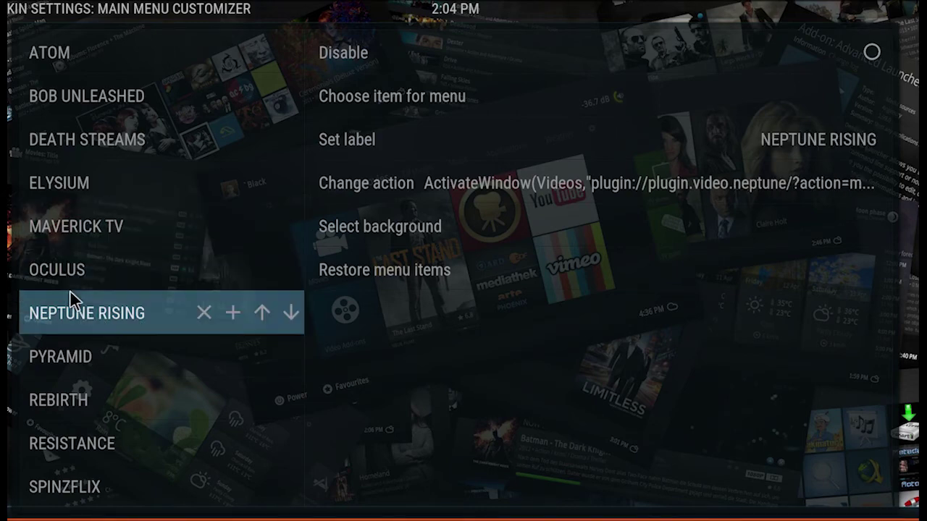
- Move NEPTUNE RISING above OCULUS and back out to the skin settings
click(260, 309)
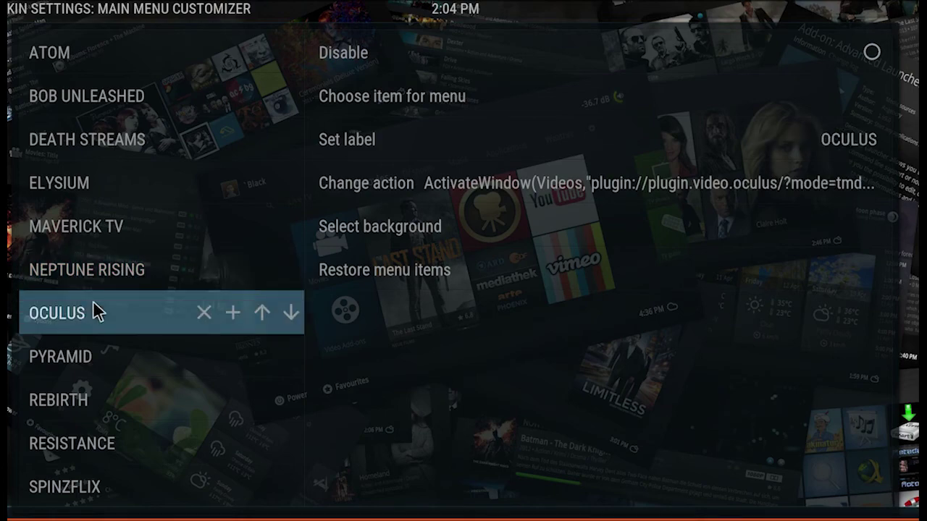
right_click(452, 306)
right_click(452, 305)
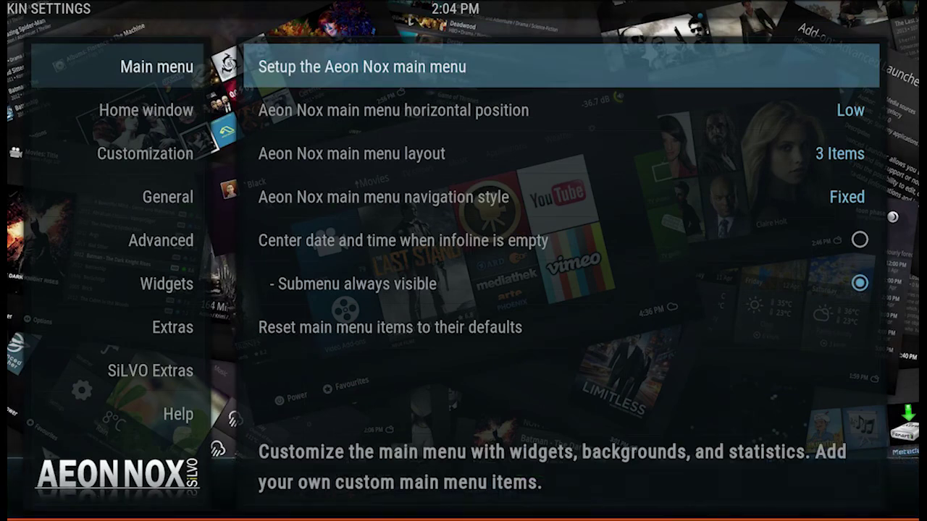